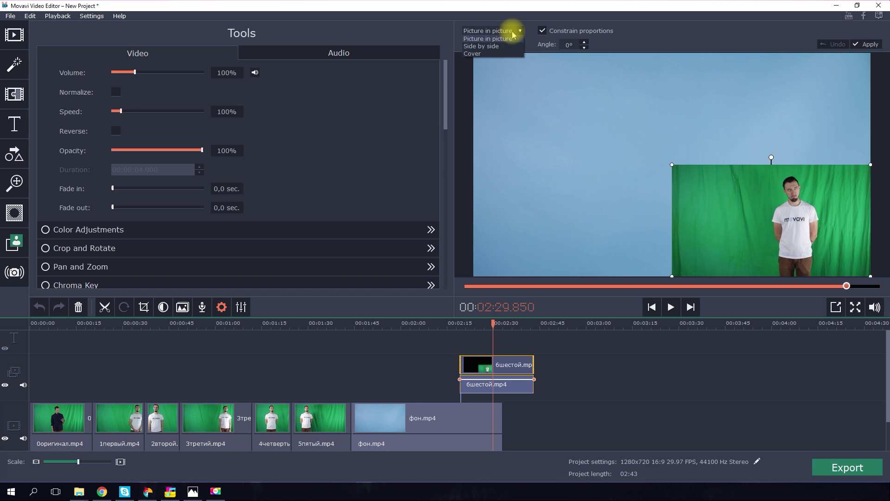
Set 6шестой to Cover and apply Chroma Key sampled from its green backdrop.
click(505, 54)
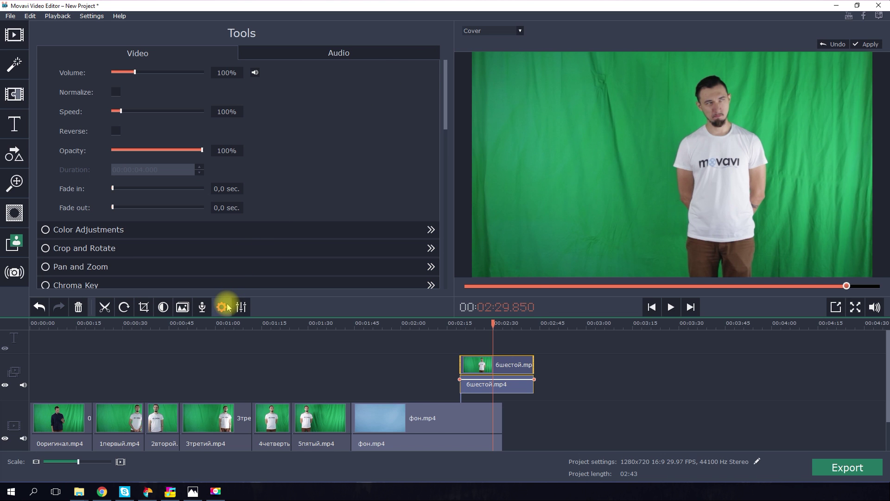
scroll(230, 263, down, 3)
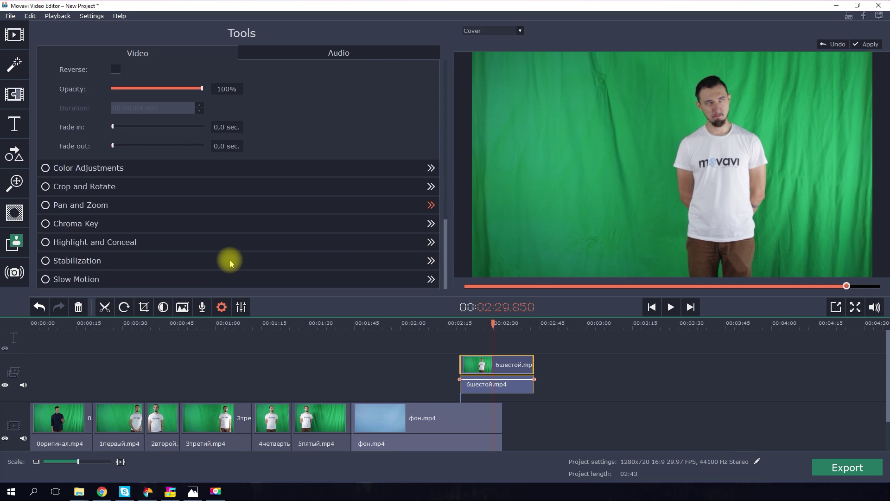
click(69, 224)
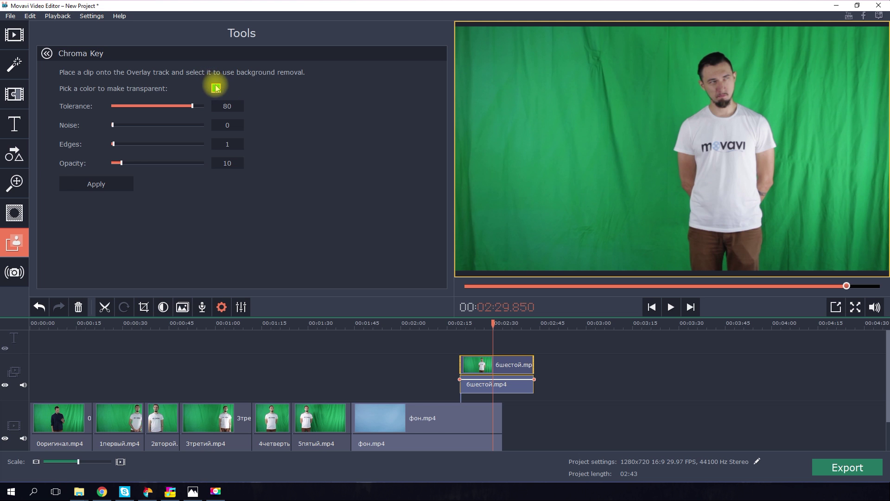
click(535, 107)
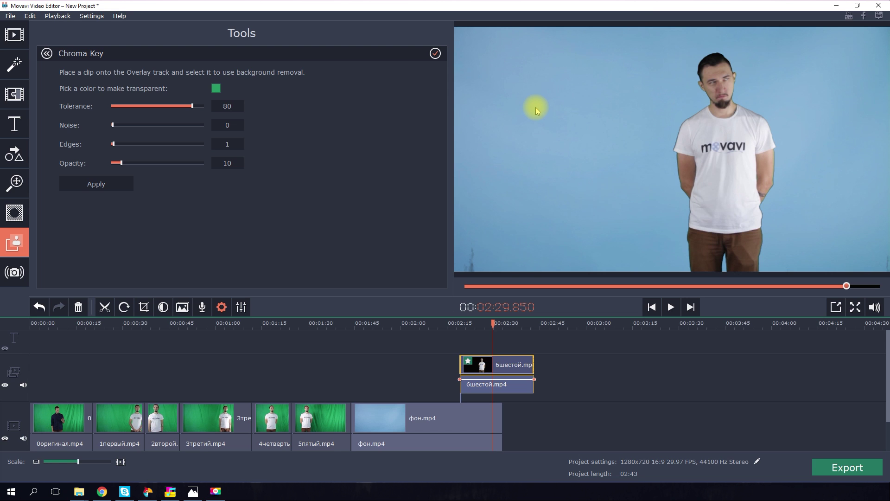
click(110, 186)
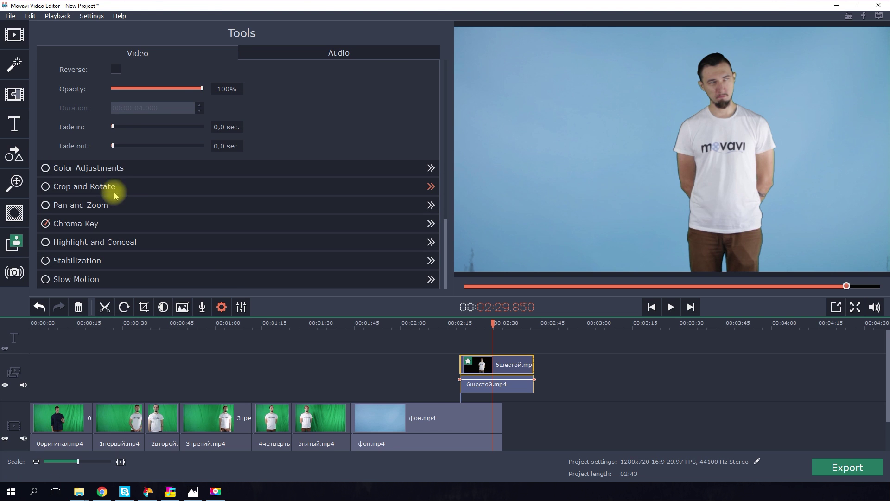
click(318, 406)
Put 5пятый on an overlay track, set it to Cover and key out its green backdrop.
key(Delete)
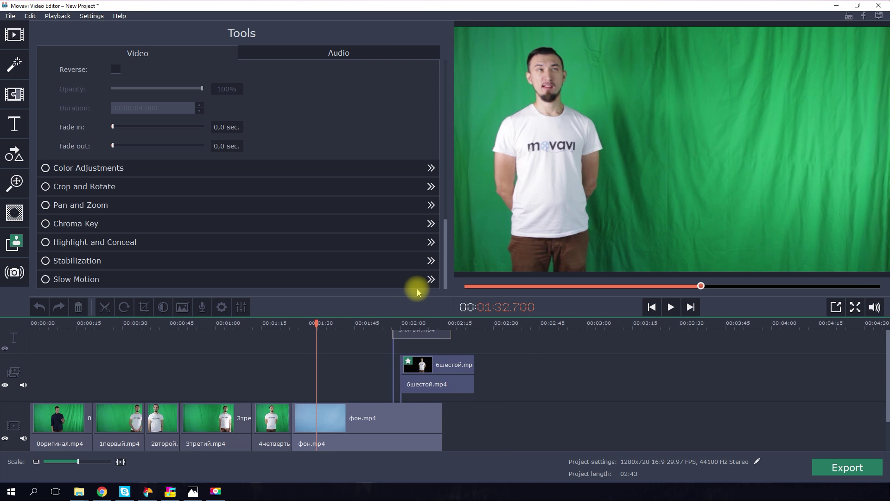
key(ctrl+z)
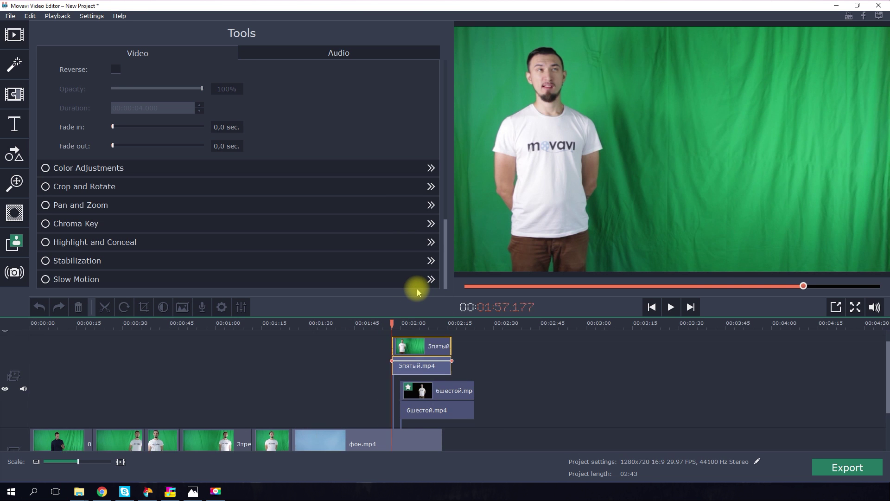
double_click(416, 349)
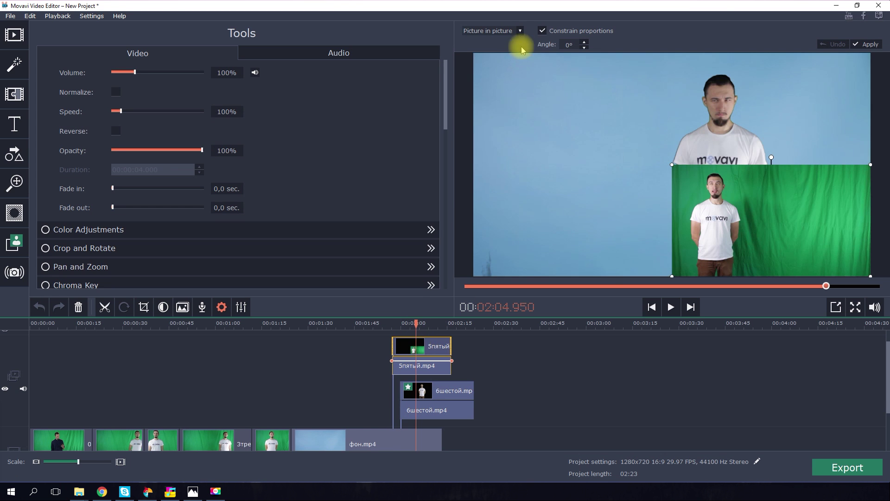
click(508, 54)
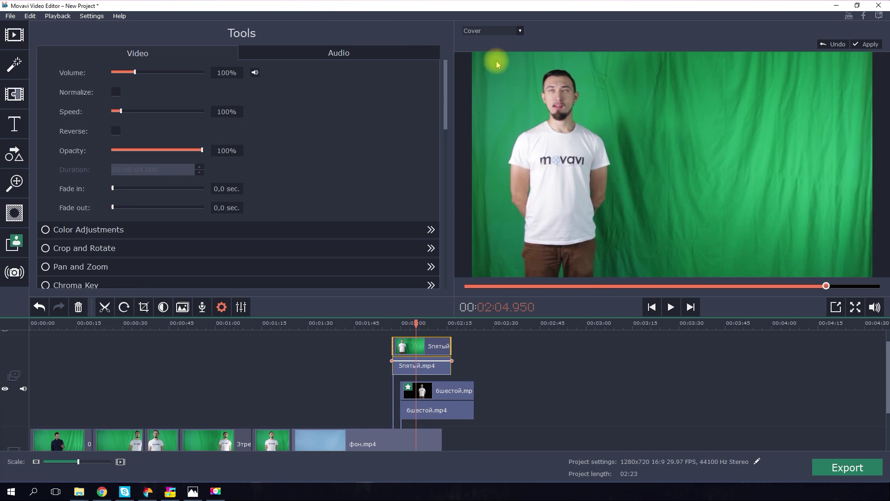
scroll(255, 209, down, 2)
click(93, 227)
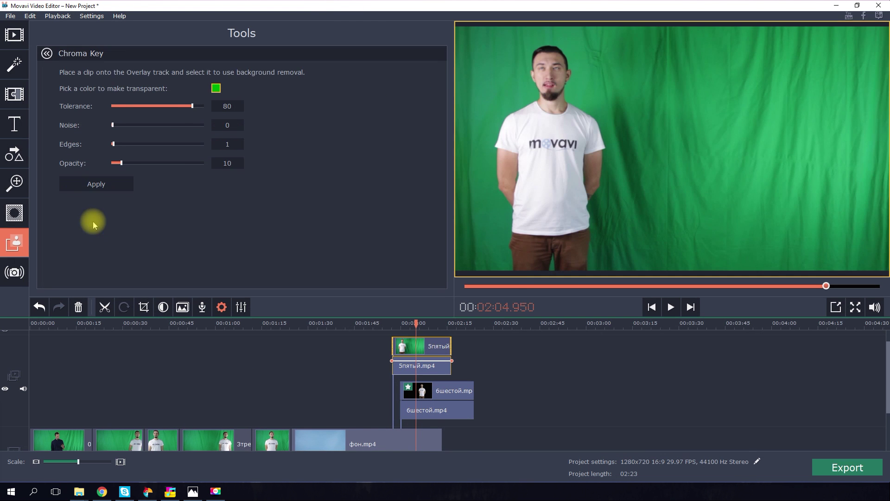
click(687, 144)
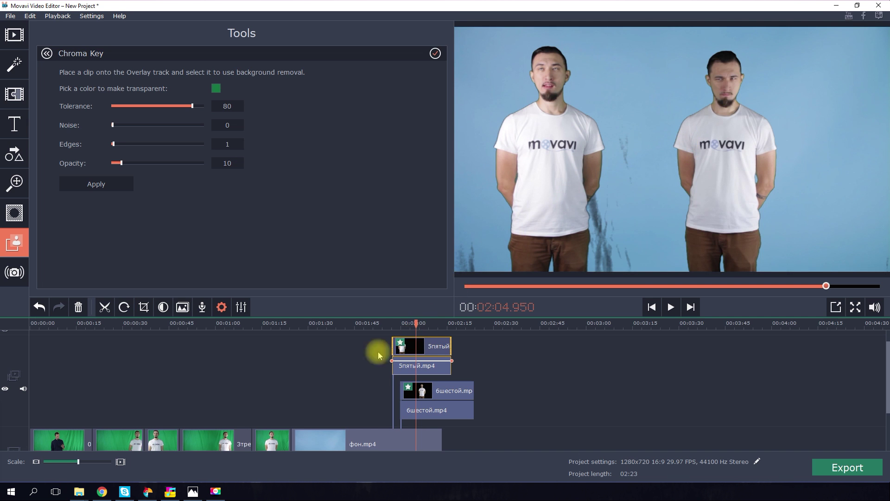
Move 4четверть to a new overlay track, key out its green, and enlarge the timeline.
drag(266, 443, 362, 346)
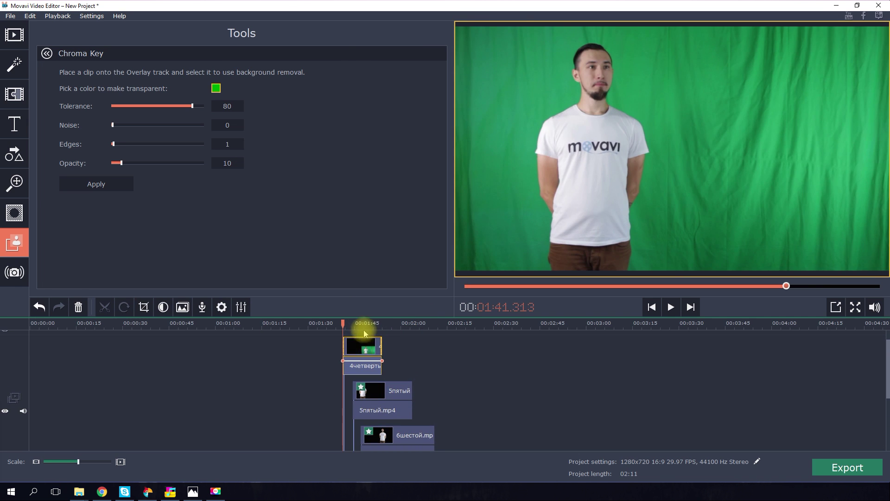
click(218, 285)
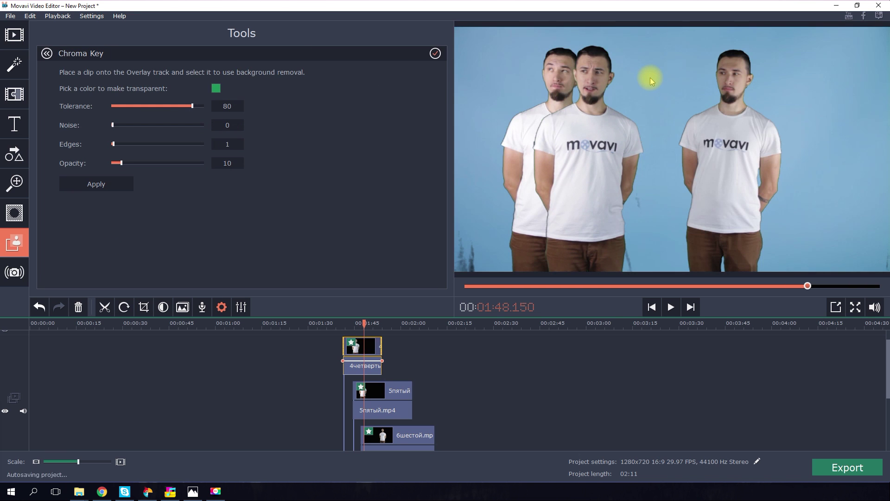
click(650, 76)
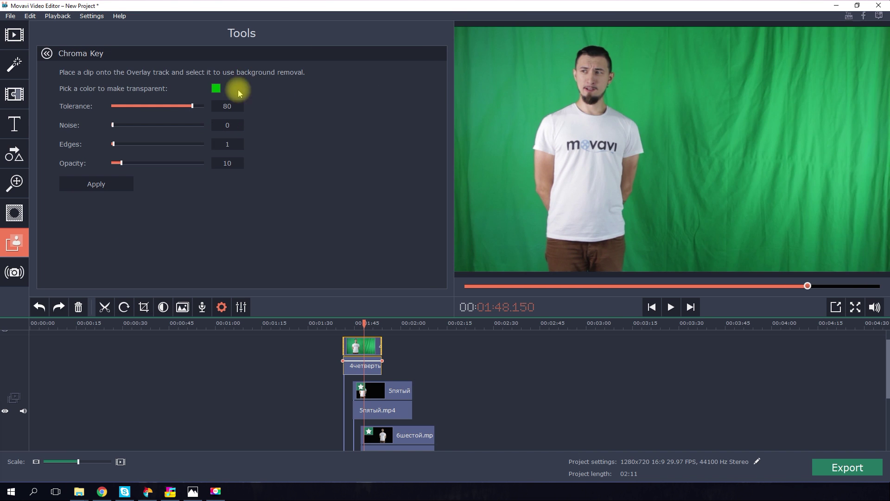
click(642, 80)
drag(886, 358, 885, 386)
drag(303, 320, 301, 194)
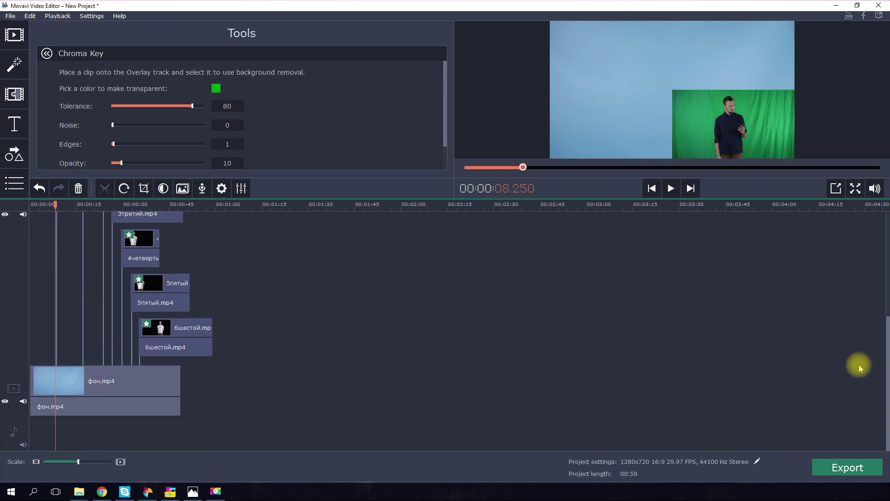
Move 0оригинал off the main track, set it to Cover and key out its green backdrop.
click(39, 389)
drag(39, 389, 85, 368)
drag(886, 408, 884, 304)
click(80, 250)
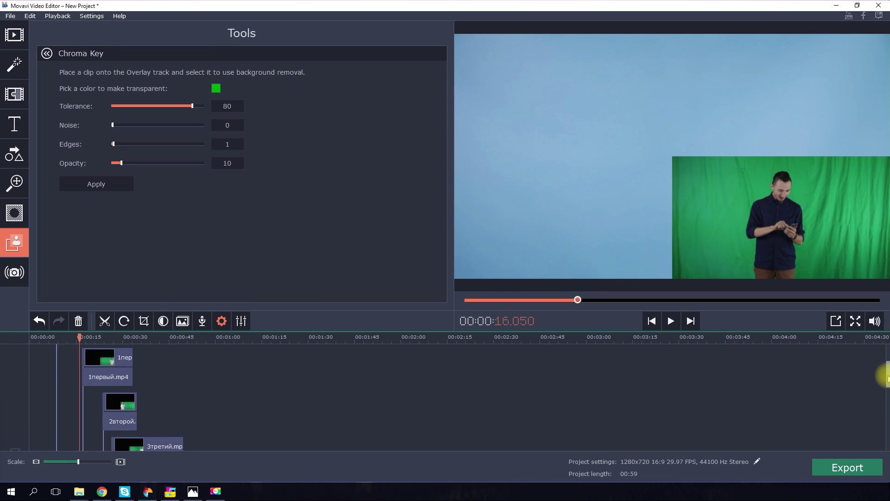
double_click(88, 376)
click(510, 31)
click(490, 55)
click(16, 243)
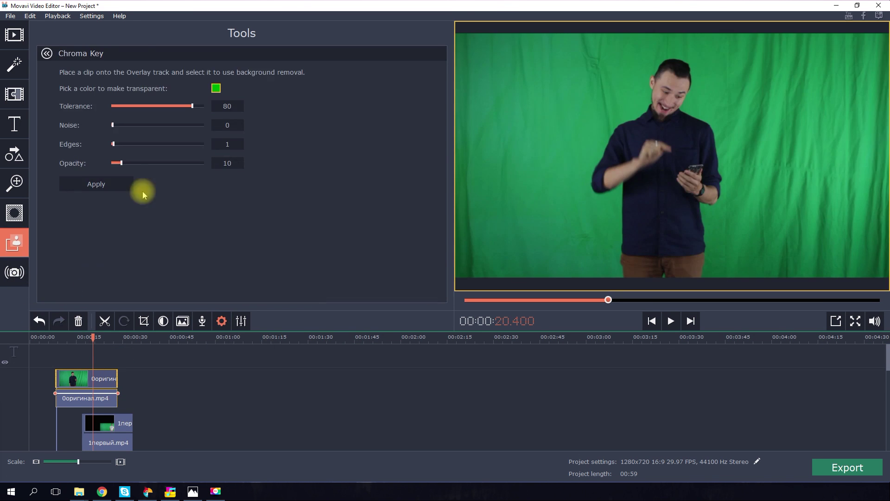
click(555, 131)
Key out the green behind 1первый, 2второй and 3третий, then scrub the composite.
click(111, 422)
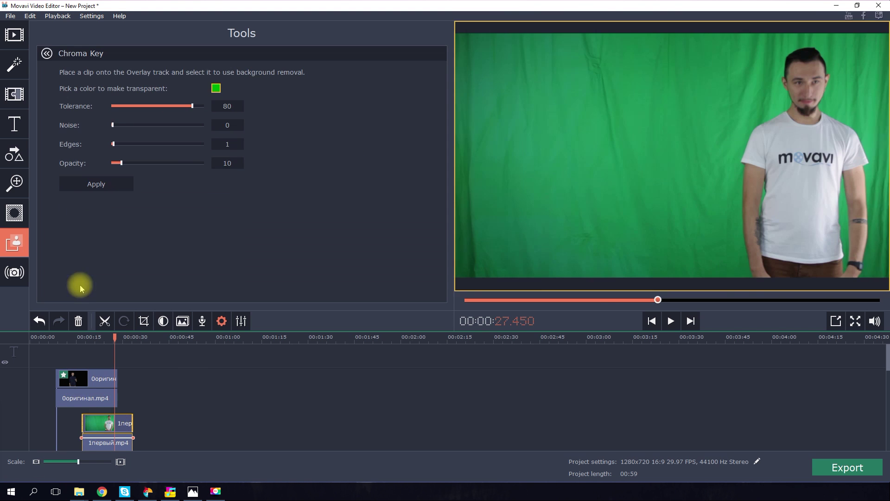
click(110, 427)
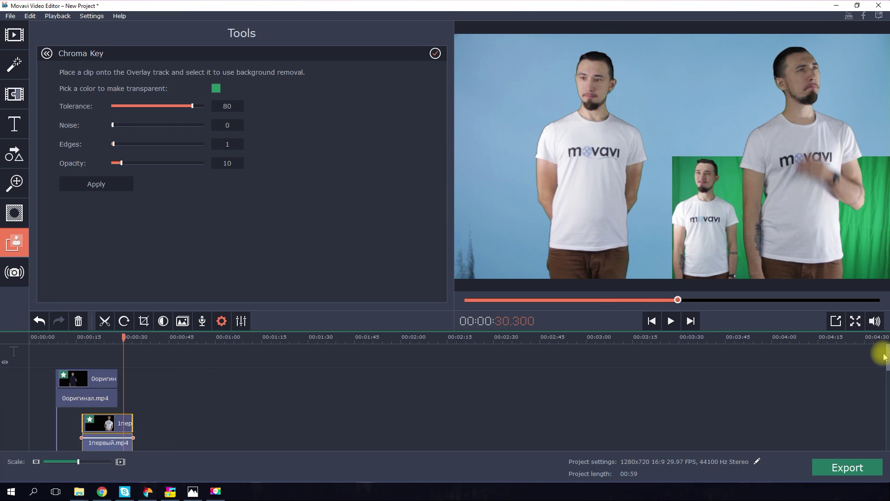
scroll(268, 436, down, 3)
click(120, 368)
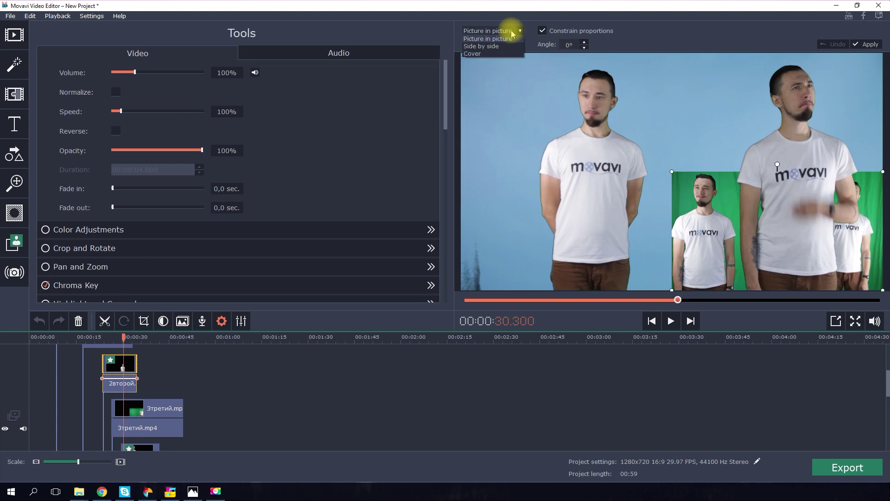
click(143, 412)
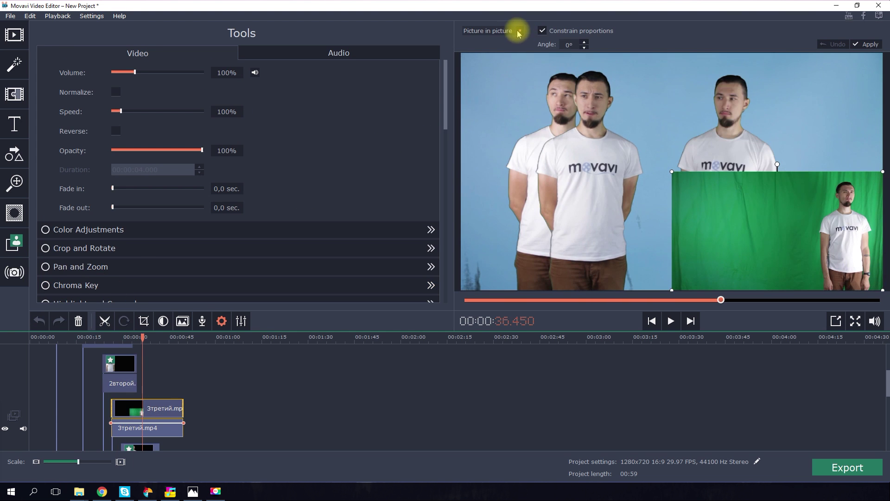
click(84, 284)
click(543, 124)
click(203, 377)
click(169, 411)
drag(887, 390, 885, 345)
drag(39, 335, 53, 338)
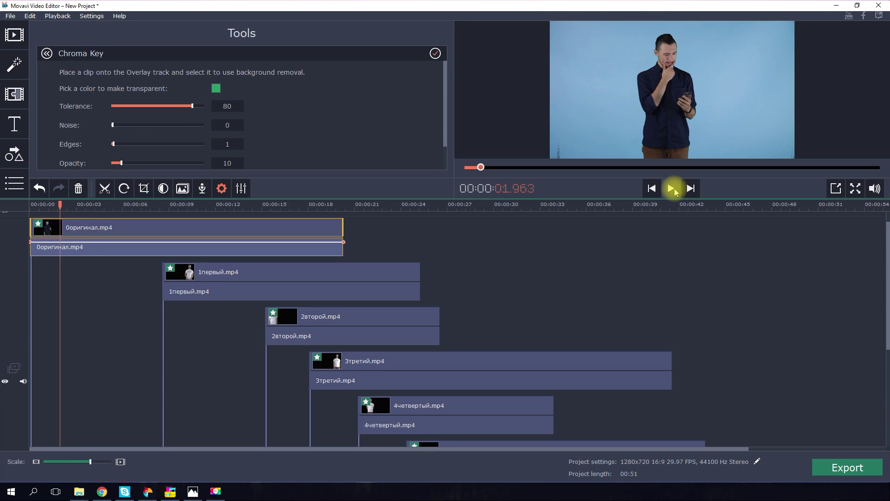
Slide 1первый and 2второй earlier on the timeline and play to check timing.
click(672, 188)
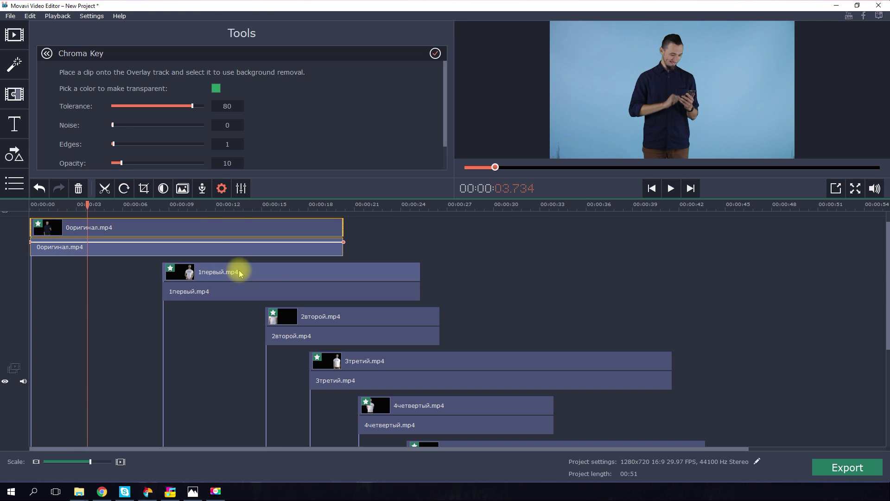
drag(240, 274, 171, 272)
key(space)
click(75, 205)
key(space)
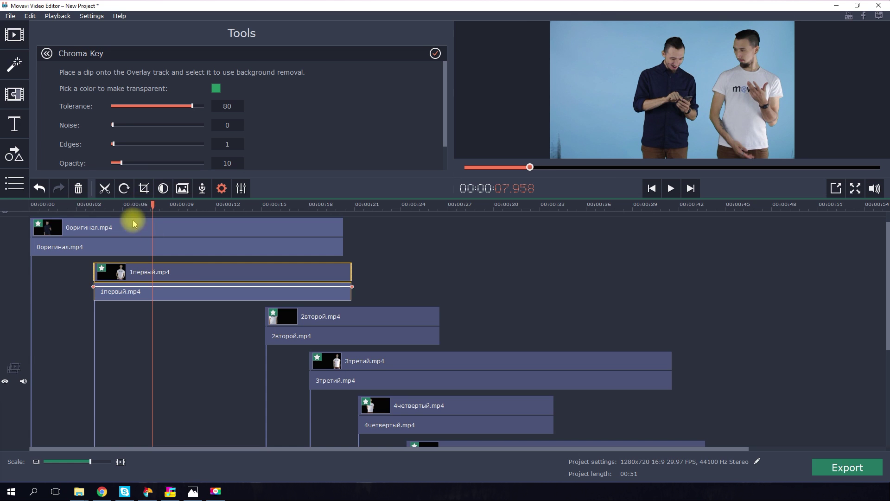
drag(312, 316, 201, 315)
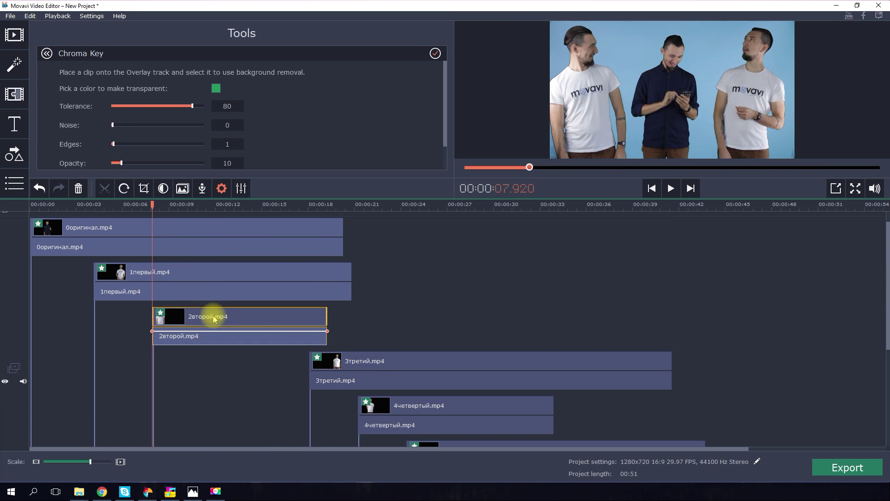
key(space)
key(space)
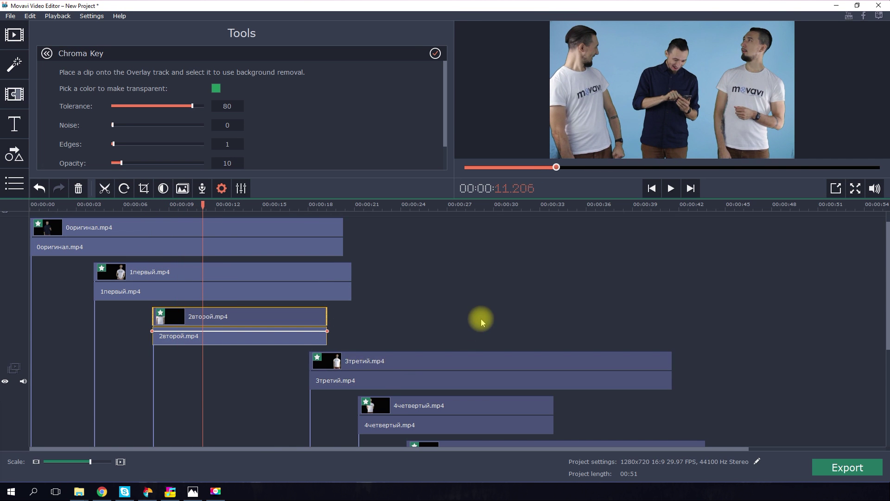
Slide 3третий.mp4 and 4четвертый.mp4 earlier so they start in staggered steps.
drag(427, 360, 322, 361)
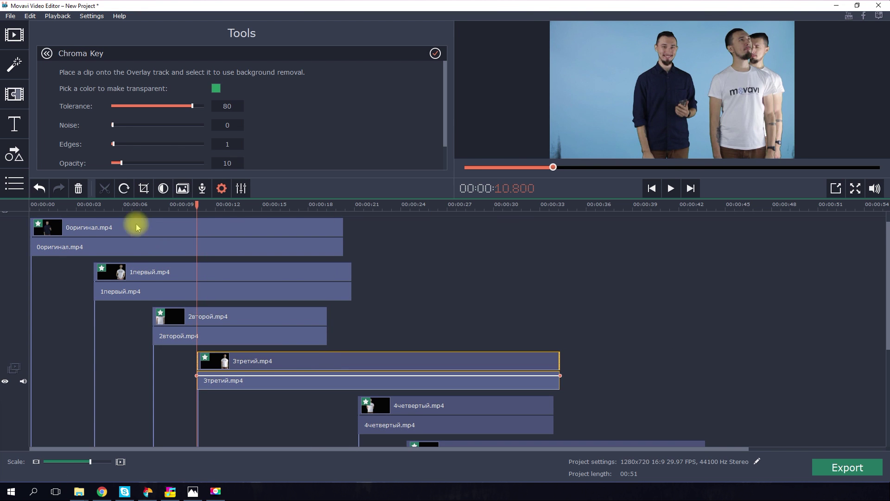
click(671, 188)
click(671, 188)
drag(413, 410, 287, 404)
click(671, 188)
click(670, 188)
drag(887, 260, 888, 327)
Slide 5пятый.mp4 and 6шестой.mp4 earlier, then play the six-clone composition from the start.
drag(519, 338, 371, 324)
key(space)
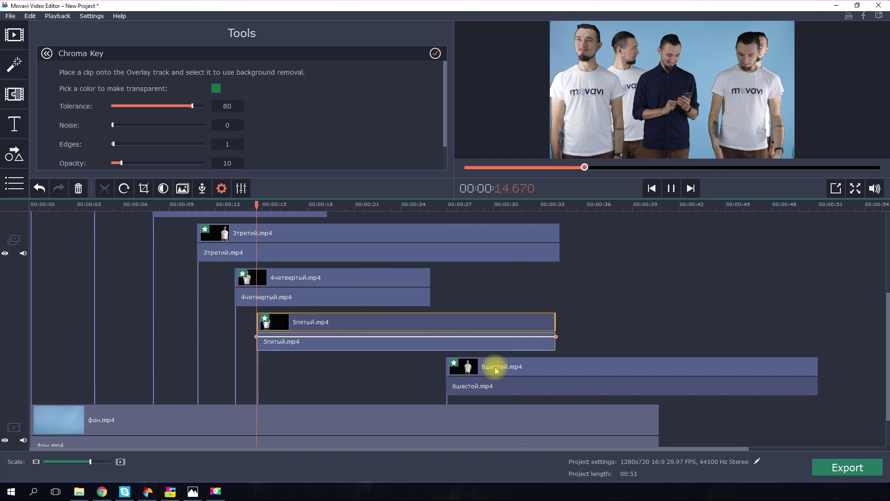
drag(495, 370, 344, 367)
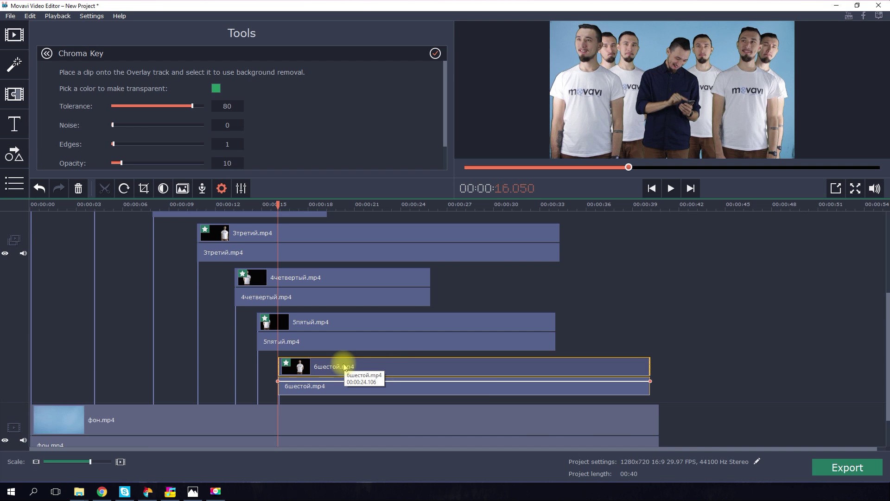
click(651, 188)
click(671, 189)
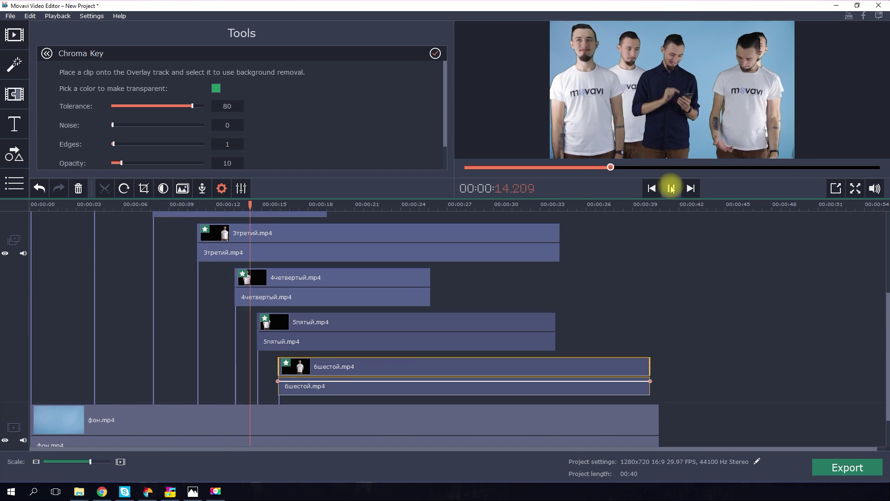
click(671, 189)
Trim 3третий through 6шестой and фон.mp4 to a common end point, then play from the start.
click(558, 237)
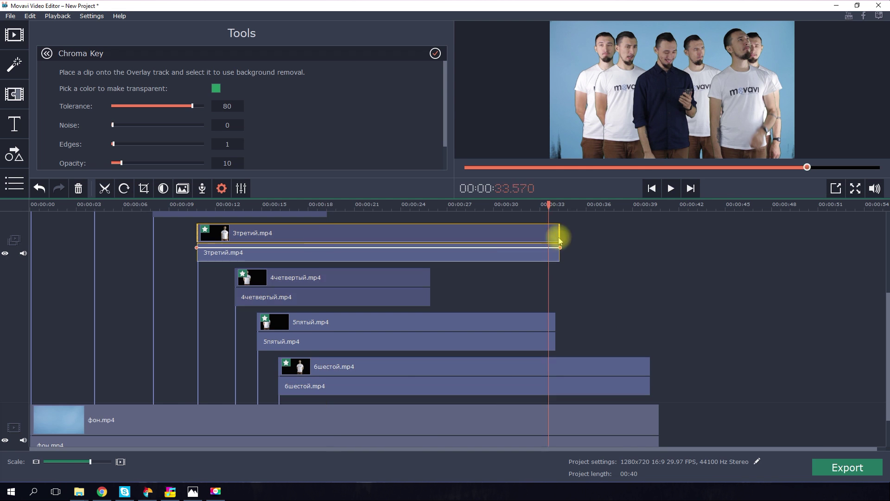
drag(558, 236, 327, 236)
click(427, 278)
drag(428, 278, 327, 278)
drag(554, 321, 327, 322)
drag(649, 366, 324, 368)
drag(658, 419, 327, 419)
drag(884, 363, 884, 296)
drag(351, 292, 324, 292)
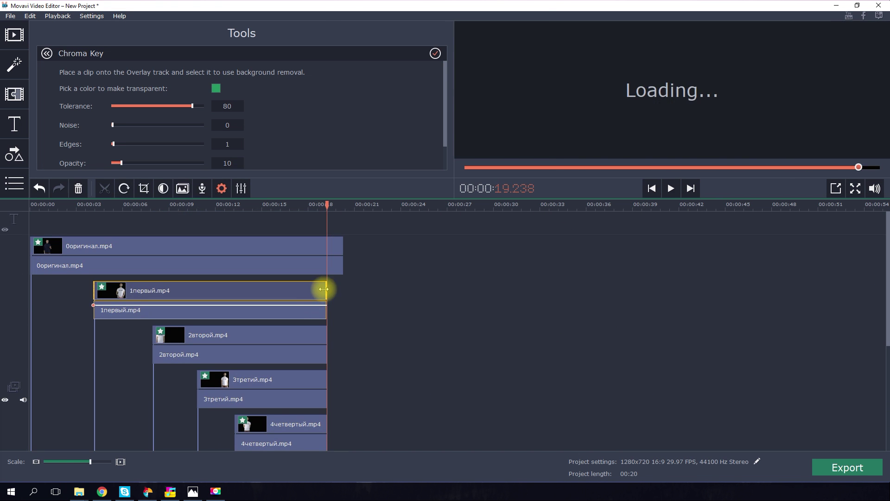
drag(341, 247, 323, 247)
click(671, 188)
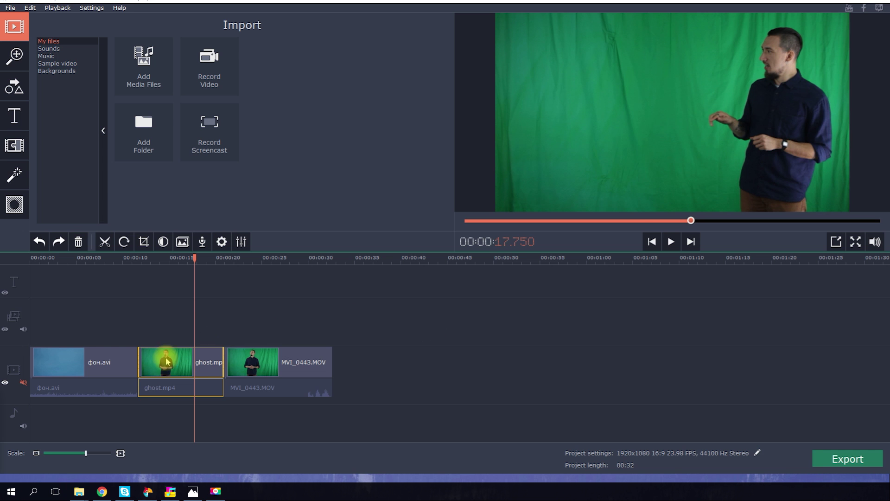
Place ghost.mp4 on the overlay track over фон.avi and show its clip properties.
drag(164, 369, 77, 315)
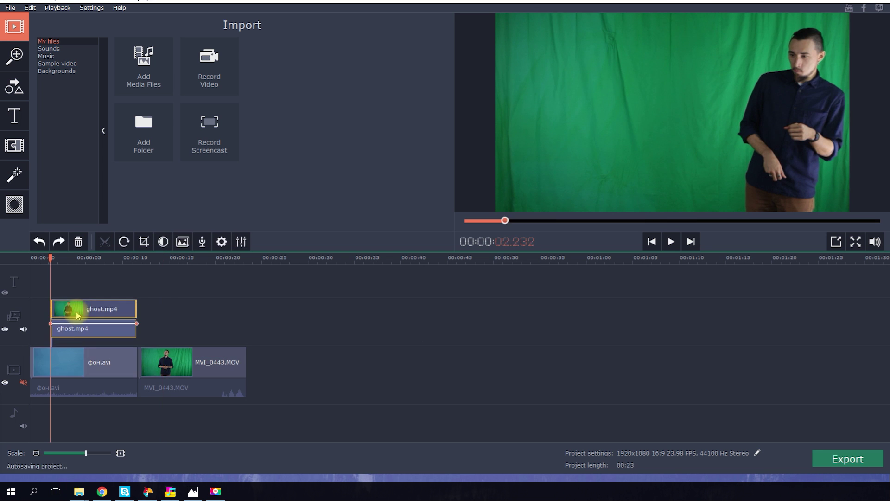
click(224, 243)
scroll(330, 113, down, 3)
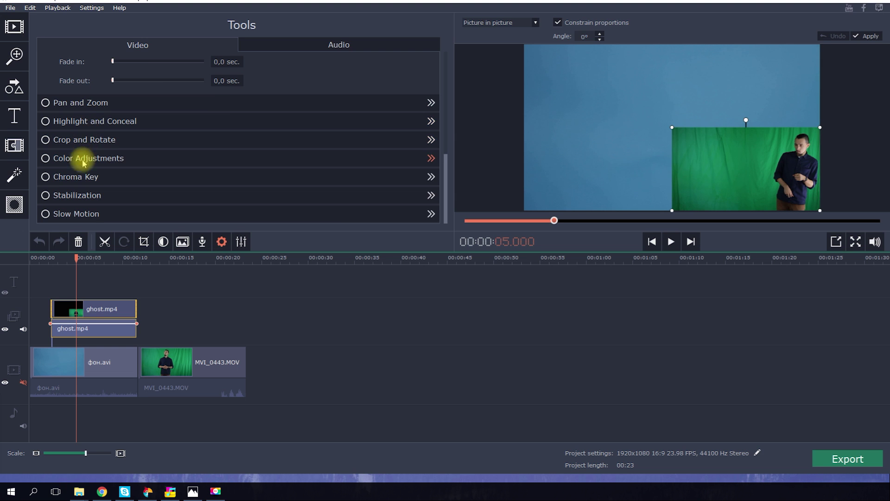
Key out ghost.mp4's green screen with Chroma Key and set its overlay mode to Cover.
click(75, 178)
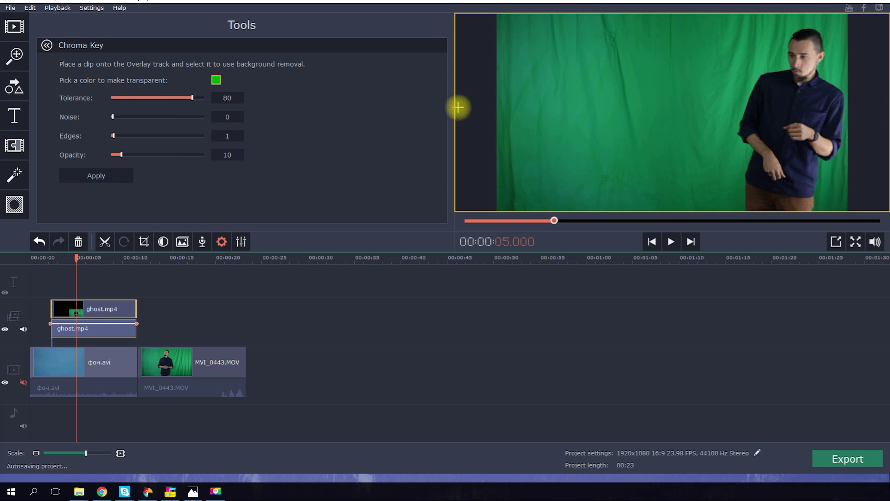
click(547, 103)
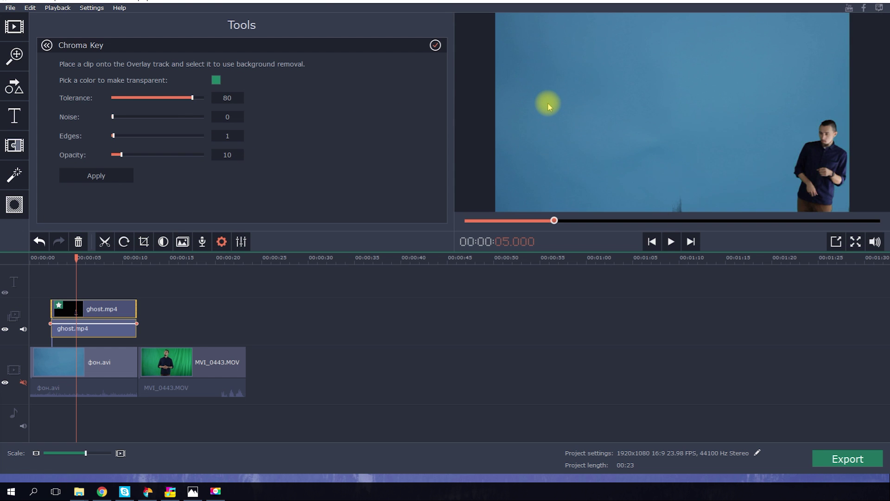
double_click(113, 309)
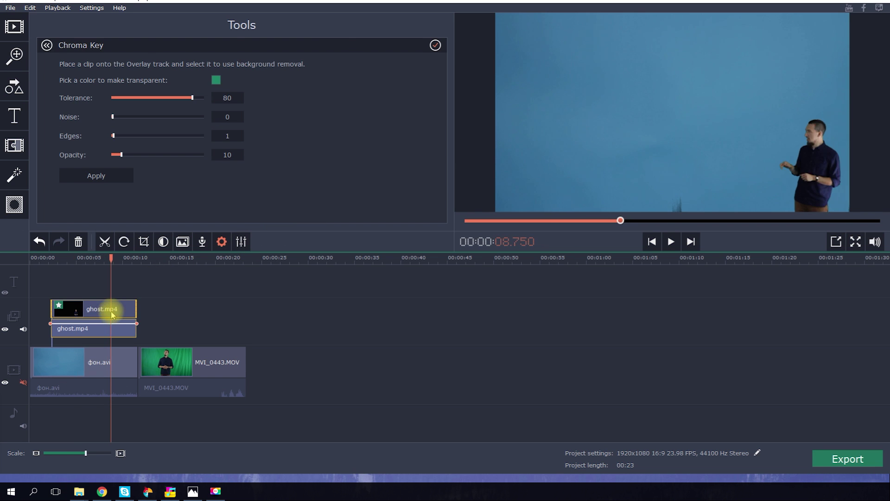
click(491, 22)
click(477, 46)
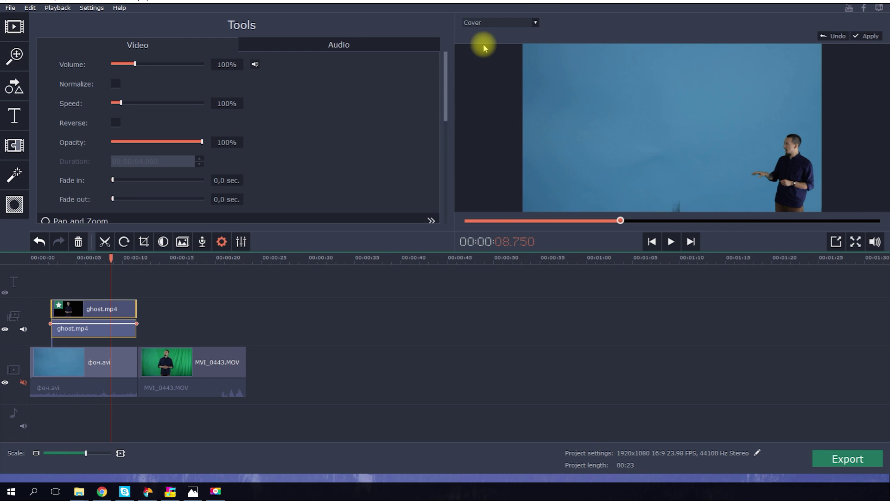
Put MVI_0443.MOV on an overlay track above ghost.mp4, set Cover, and key out its green.
drag(199, 357, 86, 254)
double_click(120, 279)
click(504, 24)
click(491, 45)
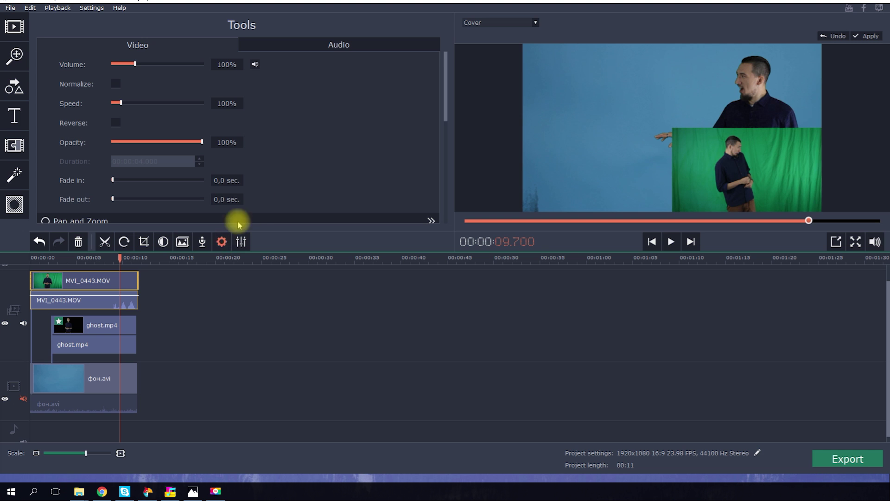
scroll(259, 195, down, 3)
click(65, 178)
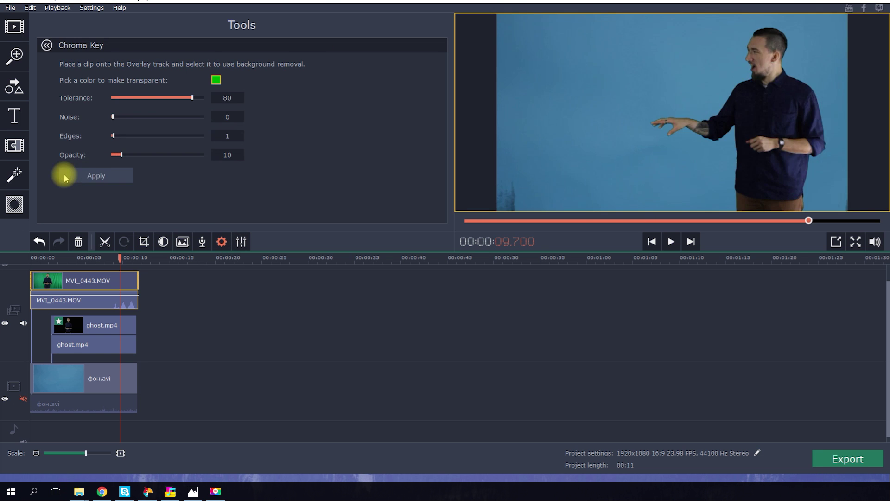
click(579, 94)
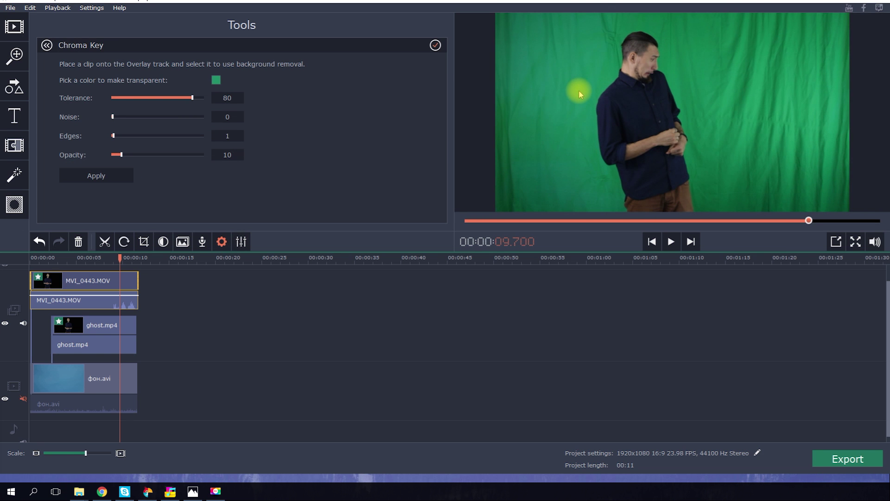
Give ghost.mp4 50% opacity and play the ghost effect from the start.
click(226, 244)
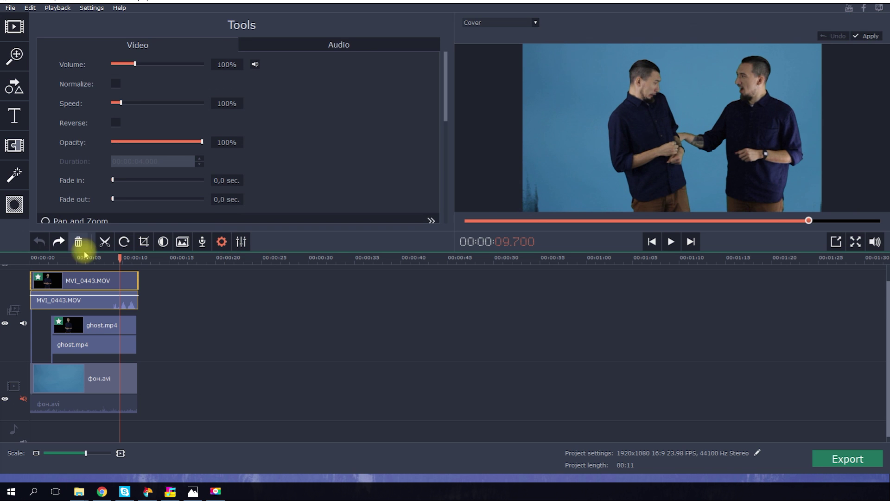
click(103, 283)
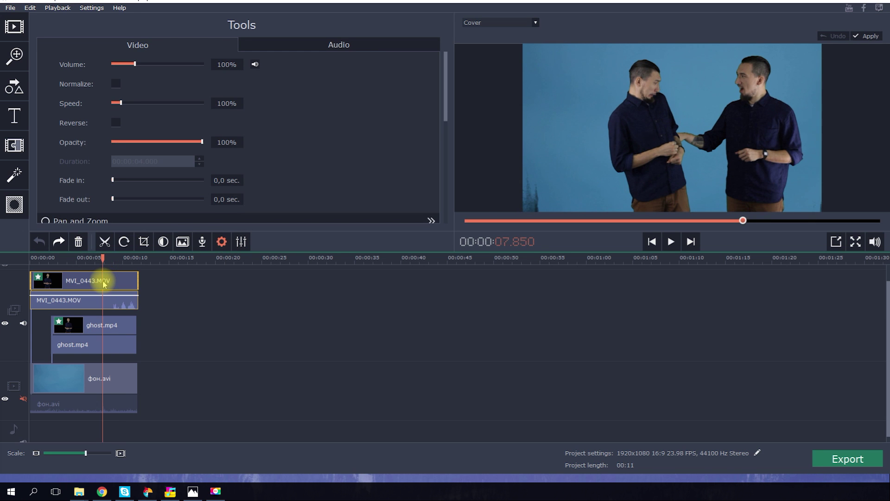
click(119, 327)
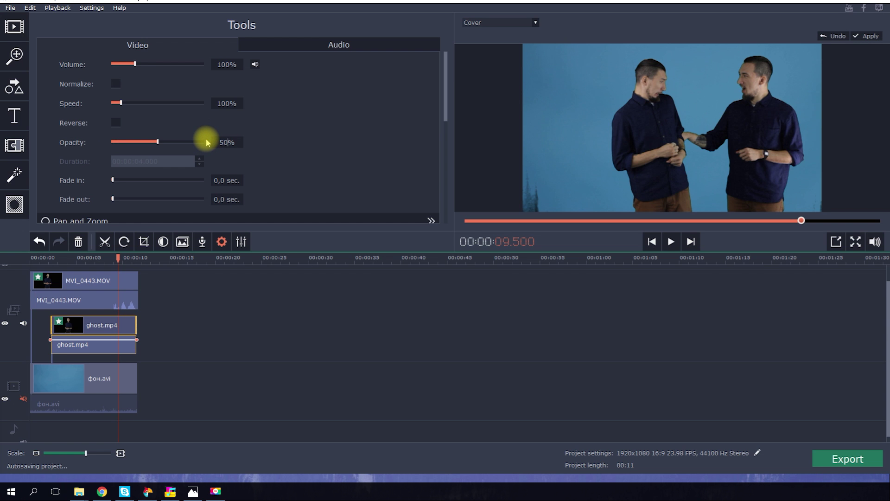
key(Return)
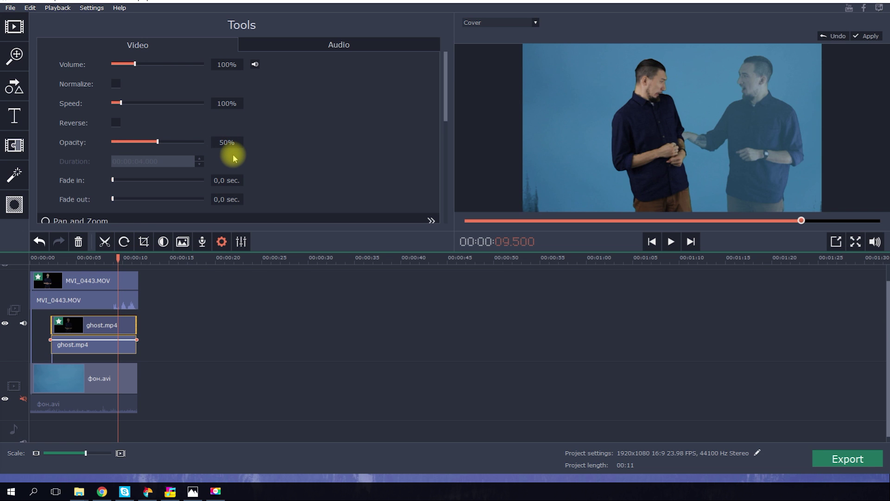
click(34, 258)
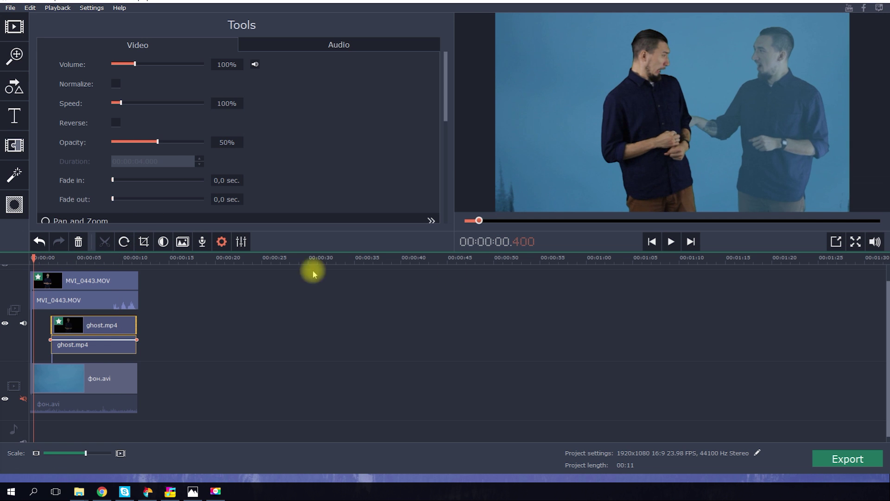
click(671, 241)
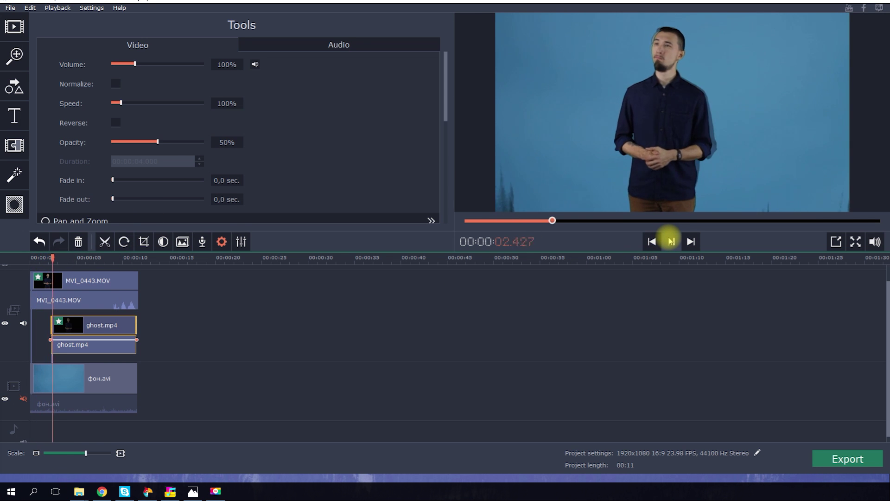